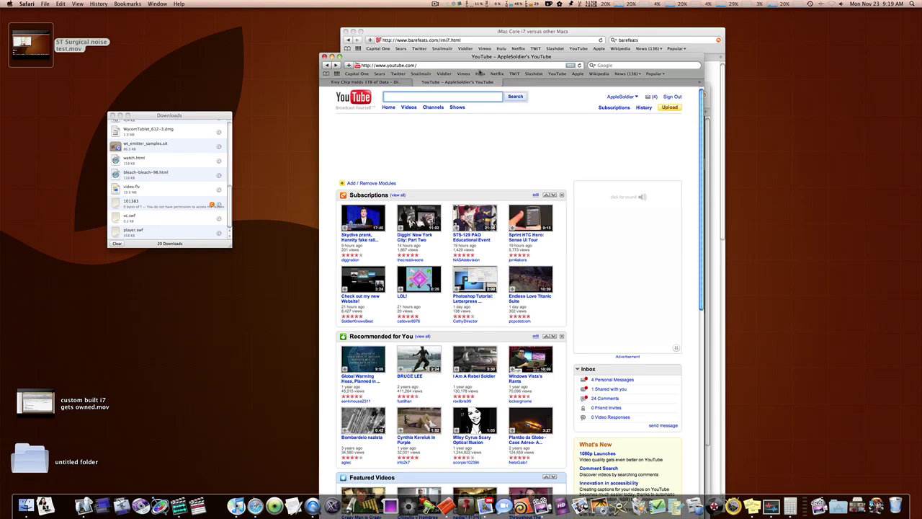
Step: Open the Skydive prank video from the YouTube subscriptions and pause its playback
{"action": "left_click", "coordinate": [360, 220]}
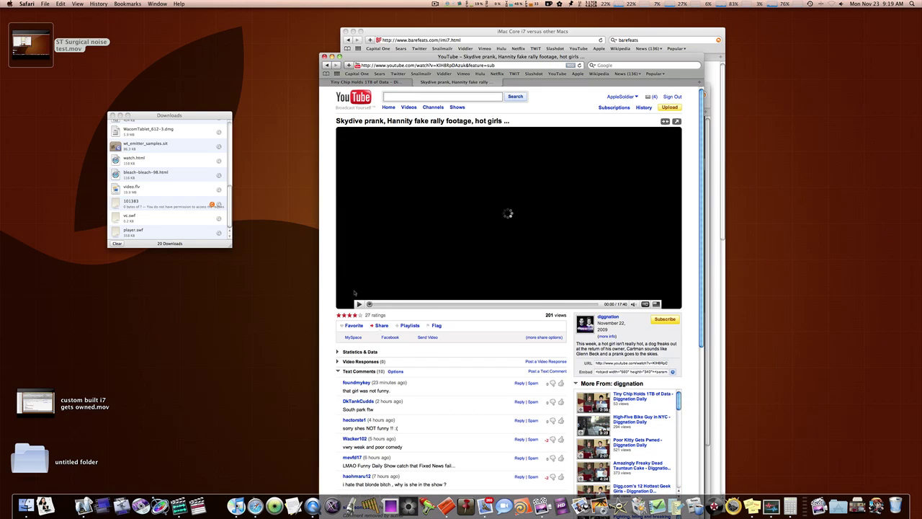
{"action": "left_click", "coordinate": [359, 305]}
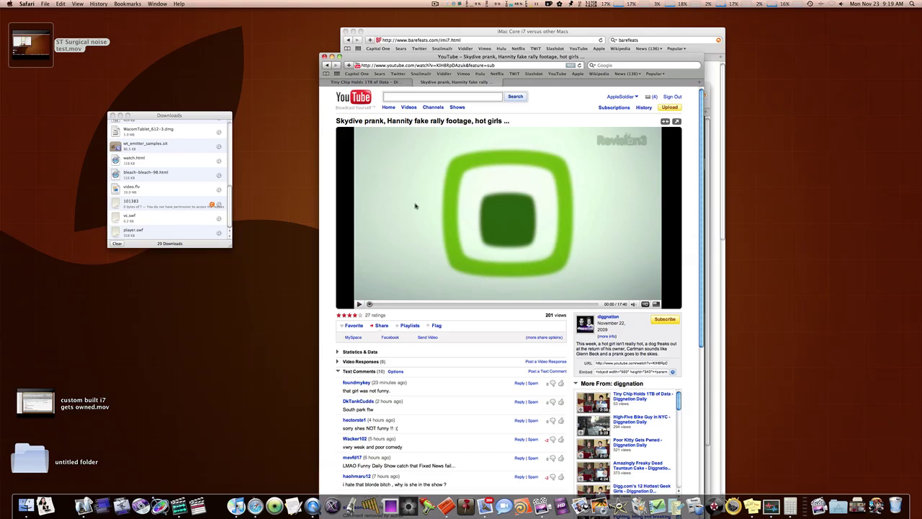
Step: Open the Activity window, place it over the video page, and collapse the expanded Apple Movie Trailers and Skydive prank entries
{"action": "left_click", "coordinate": [101, 3]}
{"action": "mouse_move", "coordinate": [157, 3]}
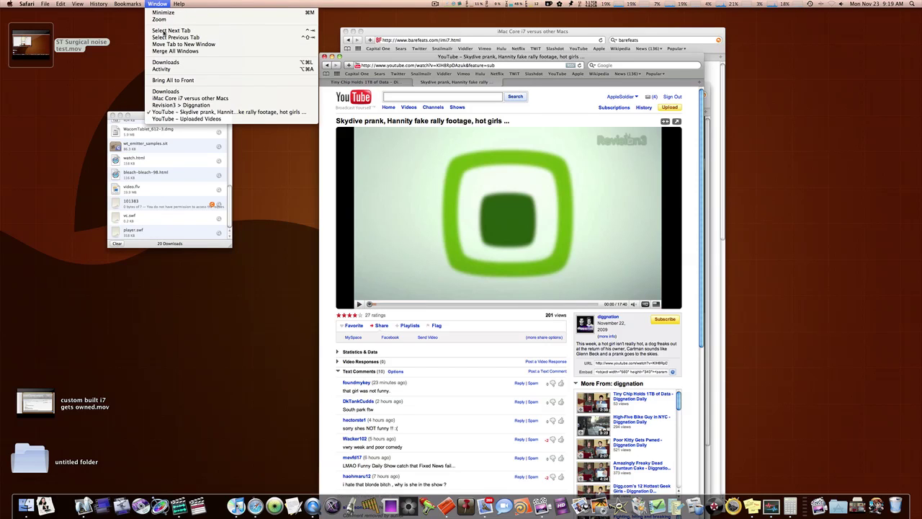
{"action": "left_click", "coordinate": [162, 69]}
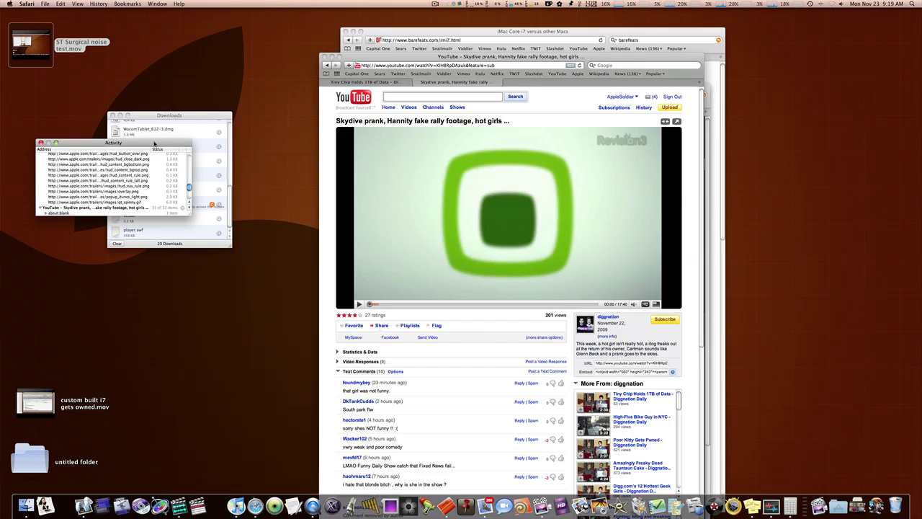
{"action": "left_click_drag", "start_coordinate": [154, 143], "coordinate": [521, 87]}
{"action": "scroll", "coordinate": [519, 130], "scroll_direction": "up", "scroll_amount": 10}
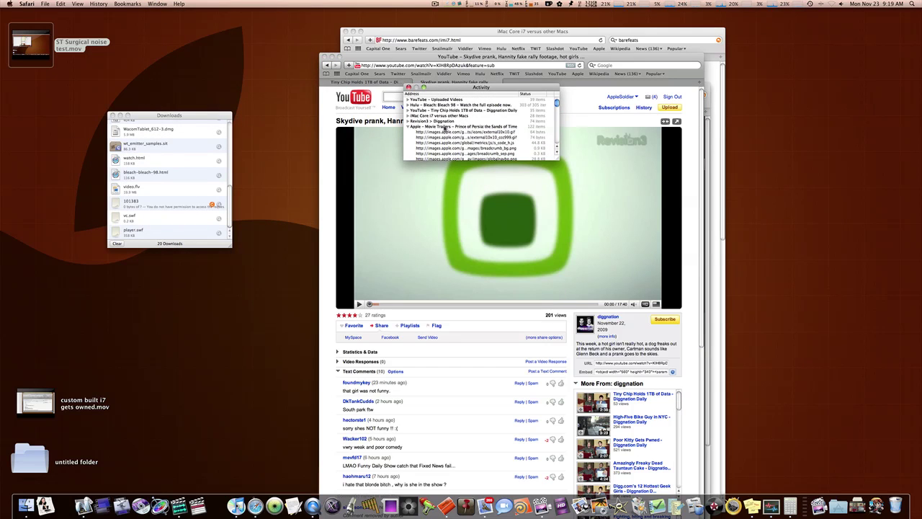
{"action": "left_click", "coordinate": [408, 128]}
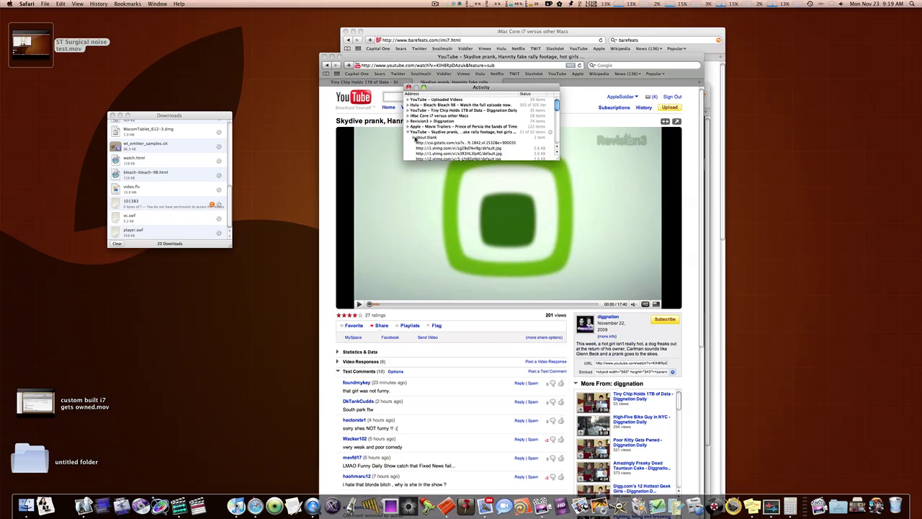
{"action": "left_click", "coordinate": [409, 133]}
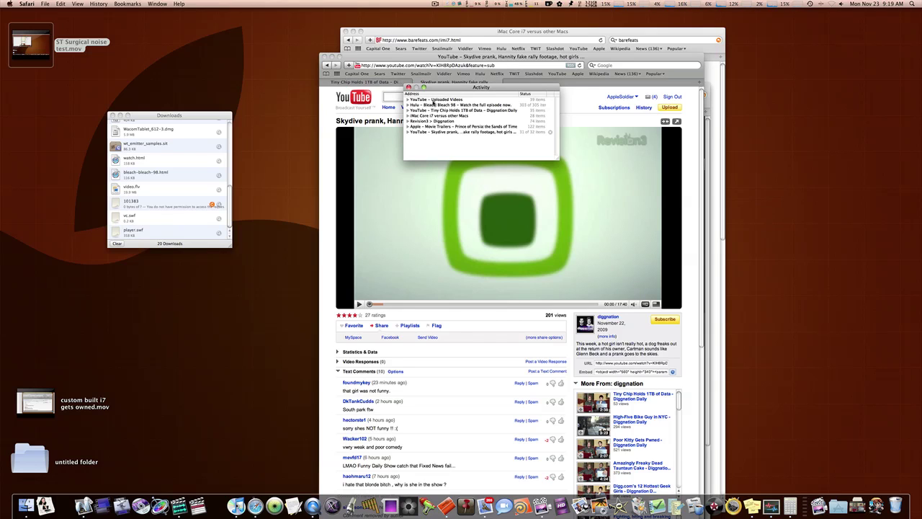
{"action": "left_click_drag", "start_coordinate": [479, 88], "coordinate": [526, 92]}
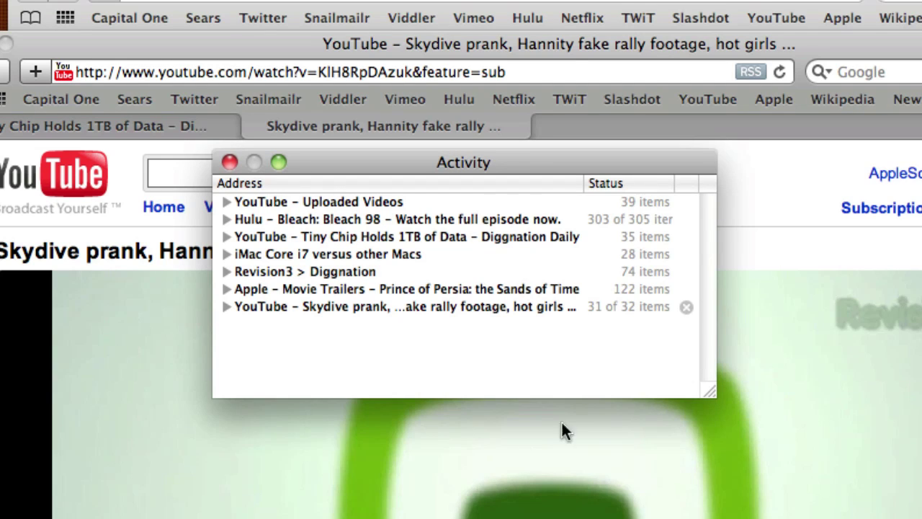
Step: Download the 142 MB video file listed under the Skydive prank page's activity, then close the Downloads window
{"action": "left_click", "coordinate": [227, 307]}
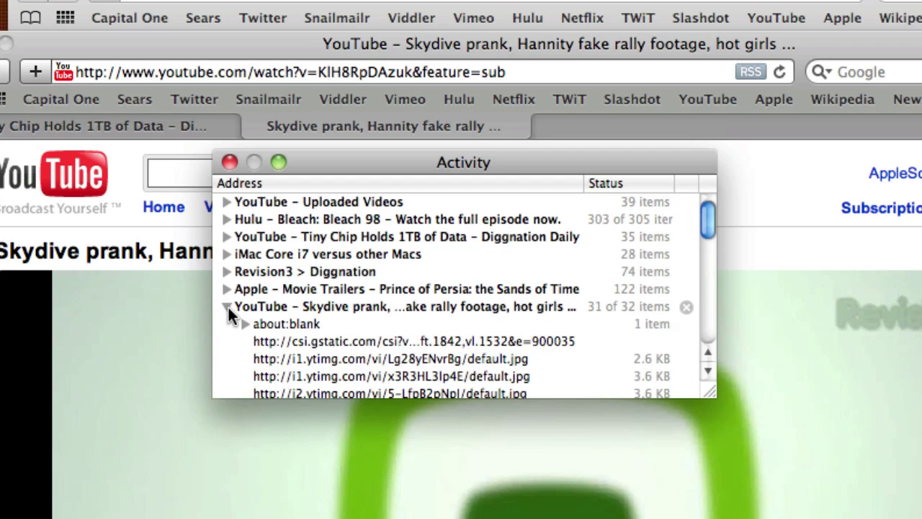
{"action": "scroll", "coordinate": [358, 312], "scroll_direction": "down", "scroll_amount": 5}
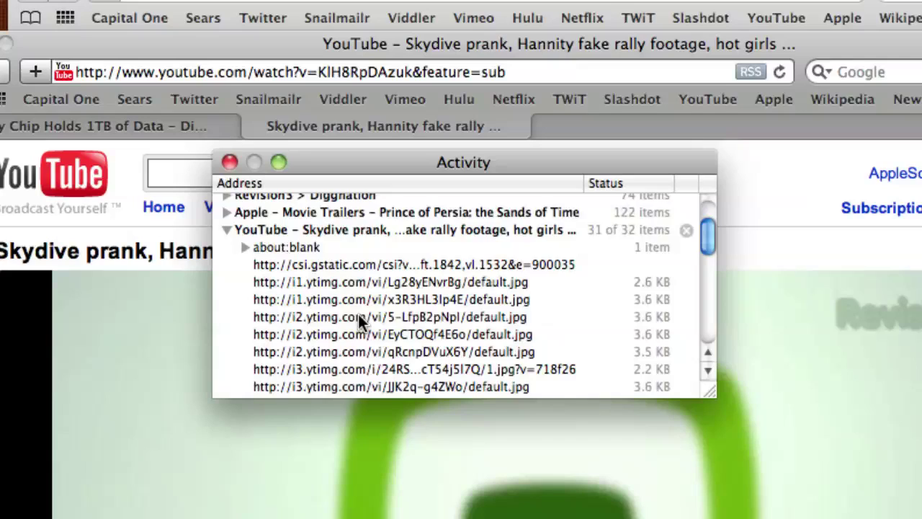
{"action": "scroll", "coordinate": [358, 315], "scroll_direction": "down", "scroll_amount": 4}
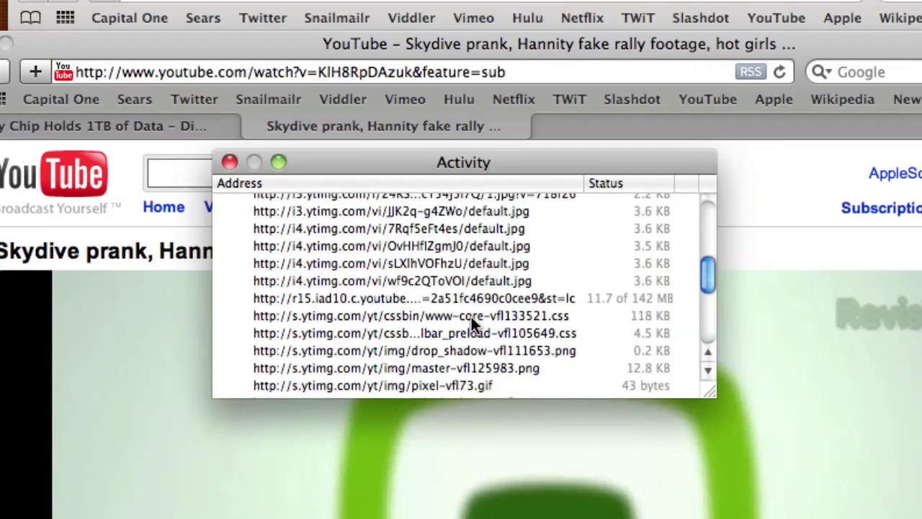
{"action": "scroll", "coordinate": [472, 317], "scroll_direction": "down", "scroll_amount": 2}
{"action": "scroll", "coordinate": [471, 316], "scroll_direction": "up", "scroll_amount": 4}
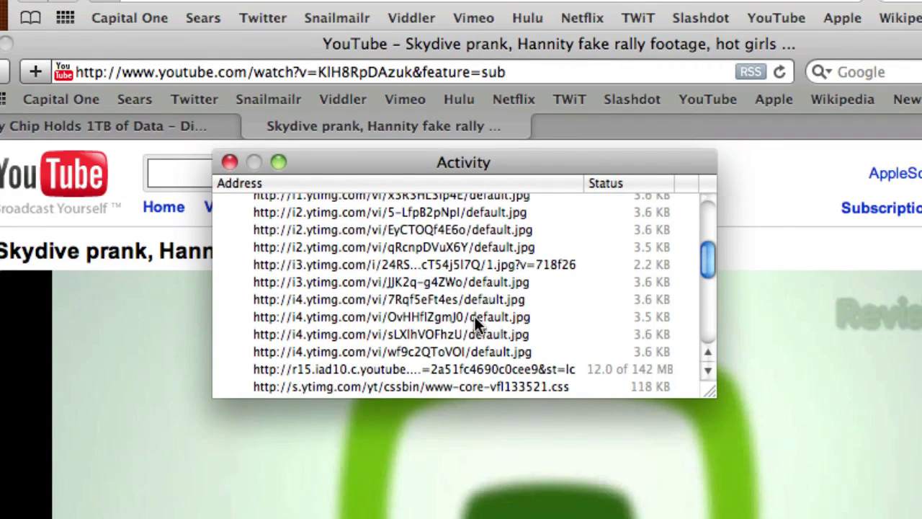
{"action": "scroll", "coordinate": [474, 316], "scroll_direction": "up", "scroll_amount": 1}
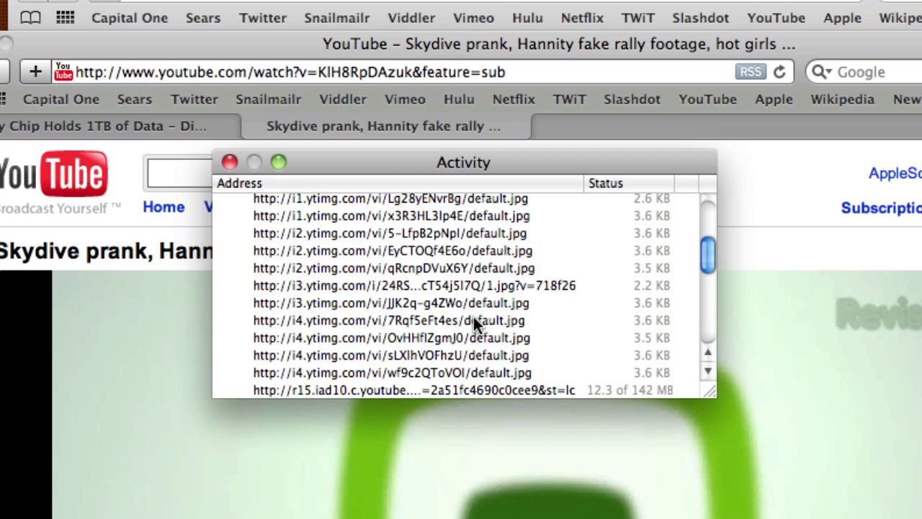
{"action": "scroll", "coordinate": [528, 308], "scroll_direction": "down", "scroll_amount": 3}
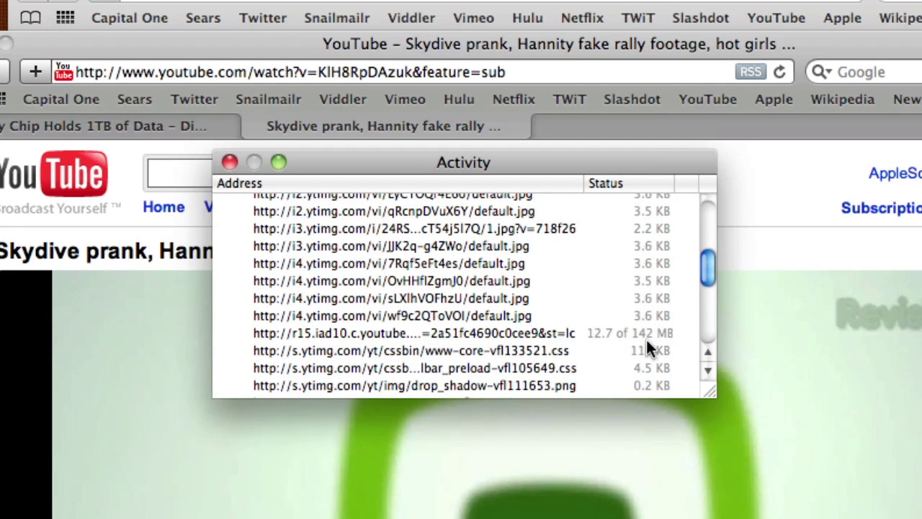
{"action": "scroll", "coordinate": [663, 339], "scroll_direction": "up", "scroll_amount": 1}
{"action": "scroll", "coordinate": [662, 339], "scroll_direction": "down", "scroll_amount": 1}
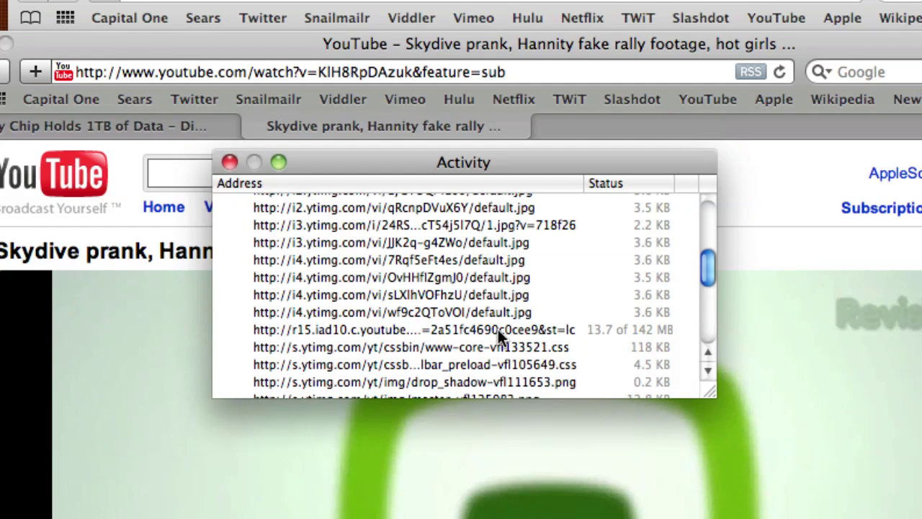
{"action": "left_click", "coordinate": [411, 329]}
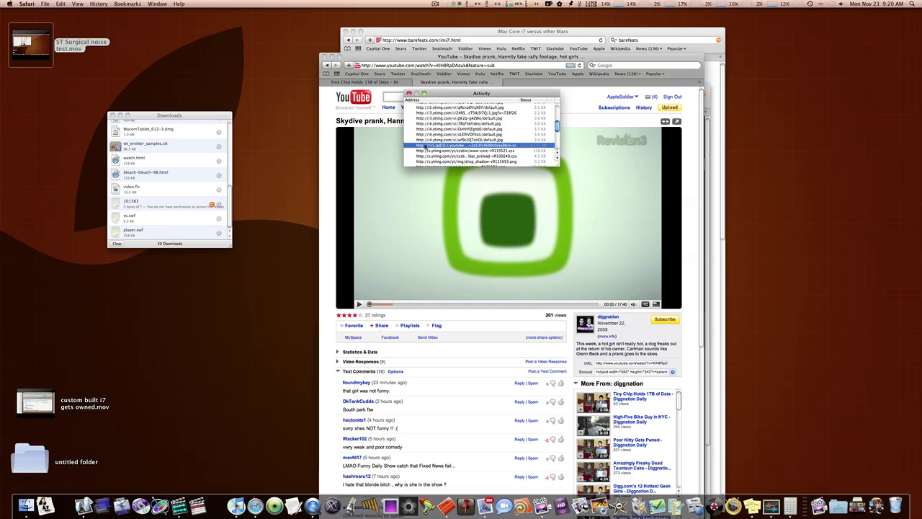
{"action": "double_click", "coordinate": [425, 146], "text": "alt"}
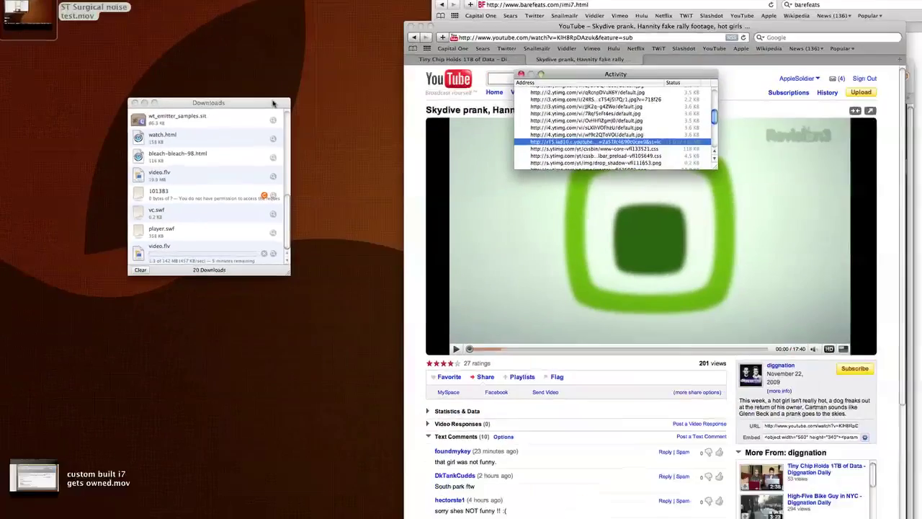
{"action": "left_click_drag", "start_coordinate": [274, 103], "coordinate": [811, 0]}
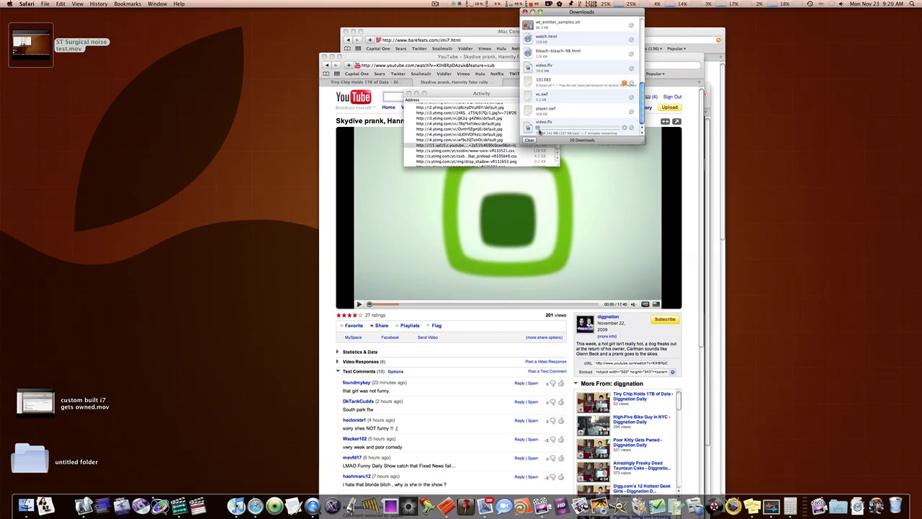
{"action": "left_click", "coordinate": [526, 13]}
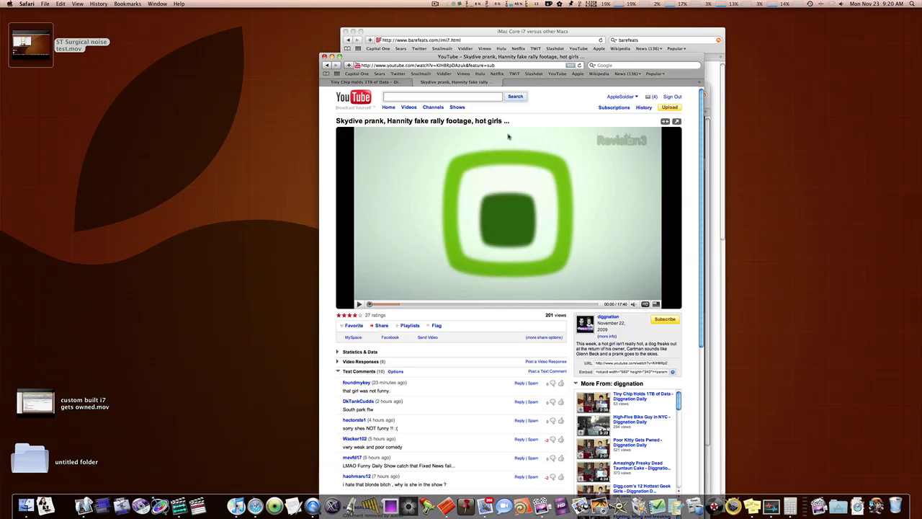
Step: Show the Tiny Chip video page and spread the YouTube, Bare Feats and Revision3 windows apart on the desktop
{"action": "left_click", "coordinate": [375, 83]}
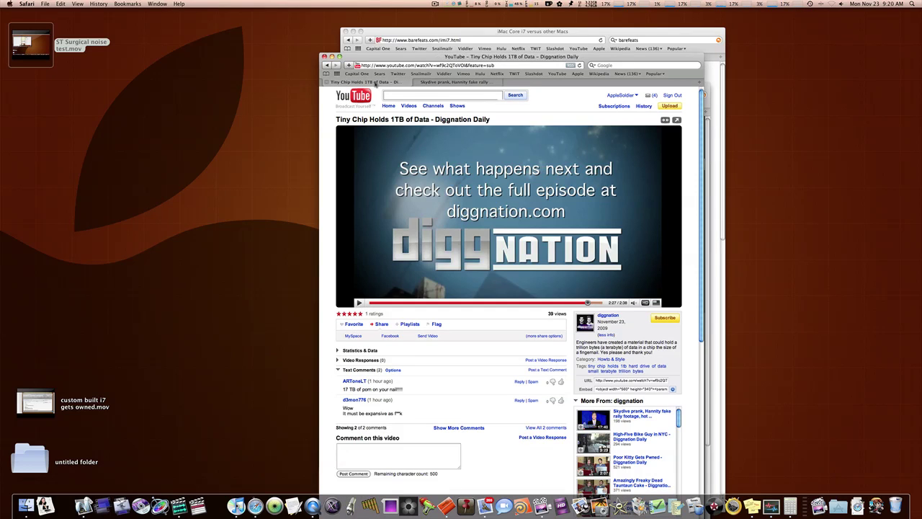
{"action": "left_click_drag", "start_coordinate": [453, 57], "coordinate": [554, 165]}
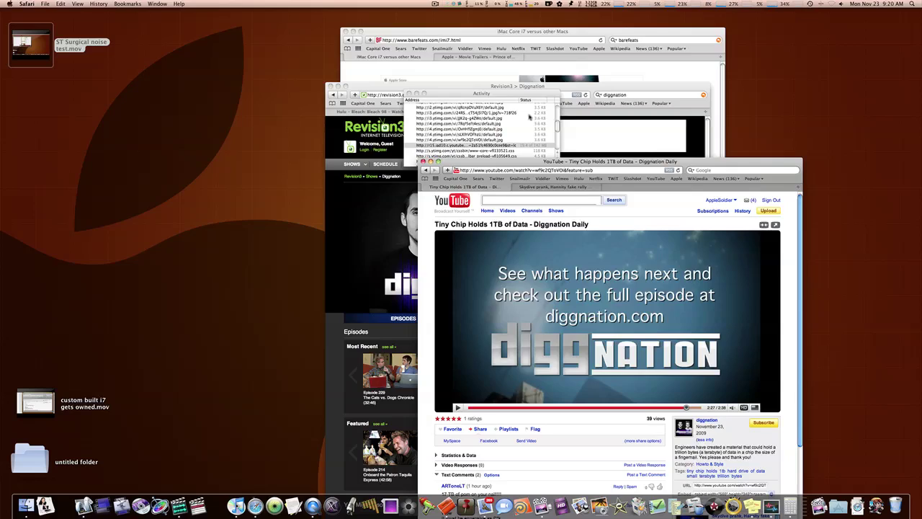
{"action": "left_click", "coordinate": [576, 34]}
{"action": "key", "text": "F9"}
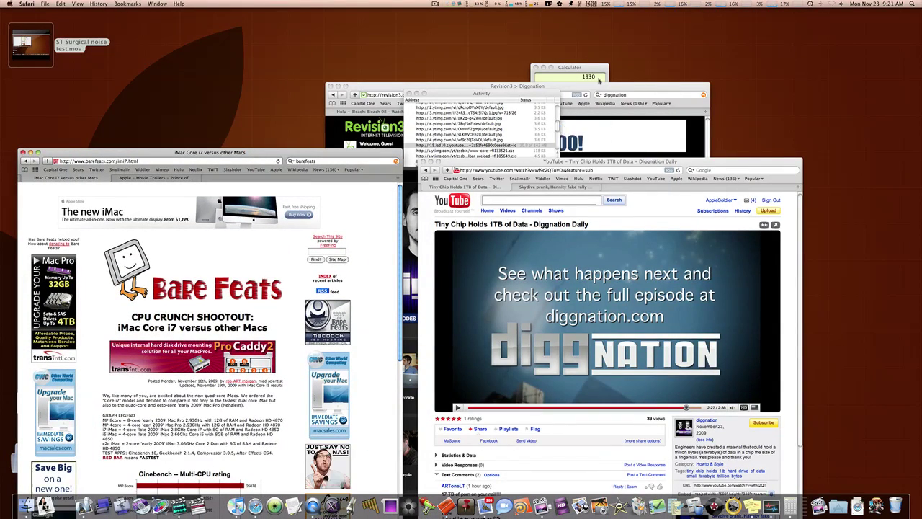
{"action": "left_click", "coordinate": [600, 86]}
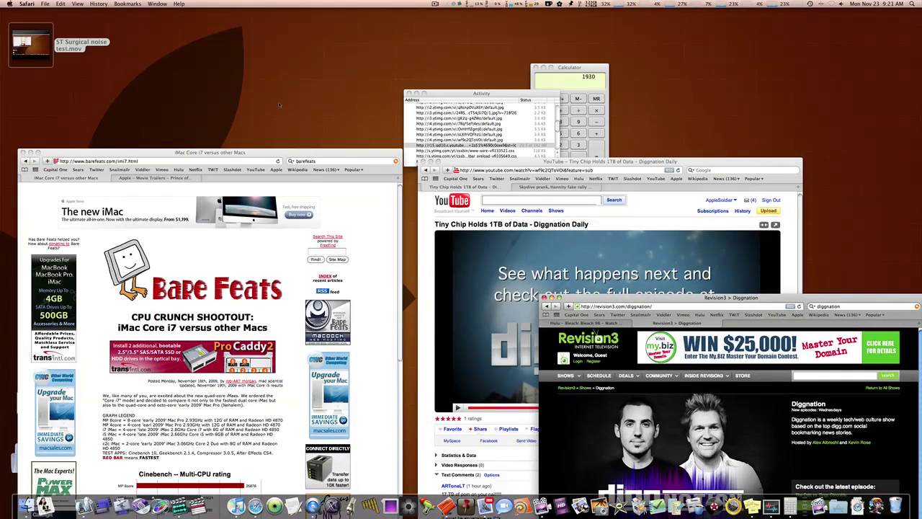
Step: Show the Apple Movie Trailers page, reopen Prince of Persia from the trailer list, and reposition its window clear of the others
{"action": "left_click", "coordinate": [155, 177]}
{"action": "left_click_drag", "start_coordinate": [214, 154], "coordinate": [590, 81]}
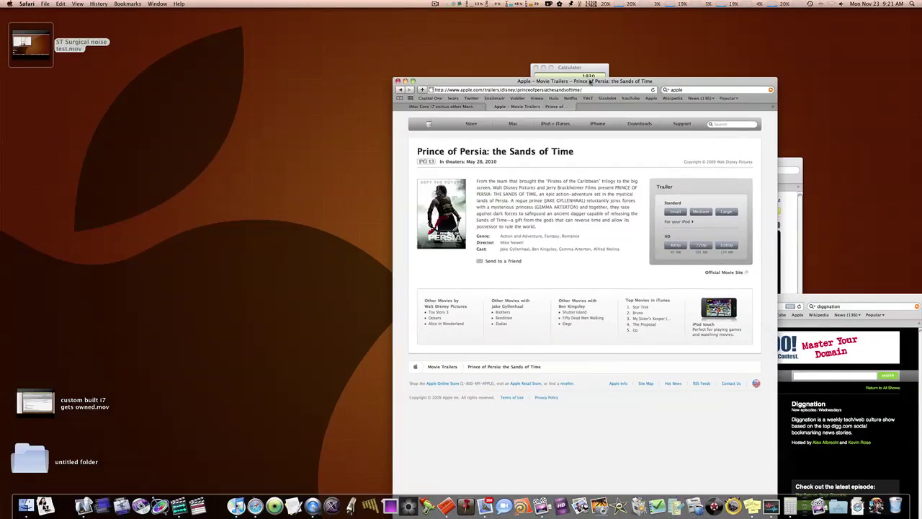
{"action": "left_click", "coordinate": [400, 89]}
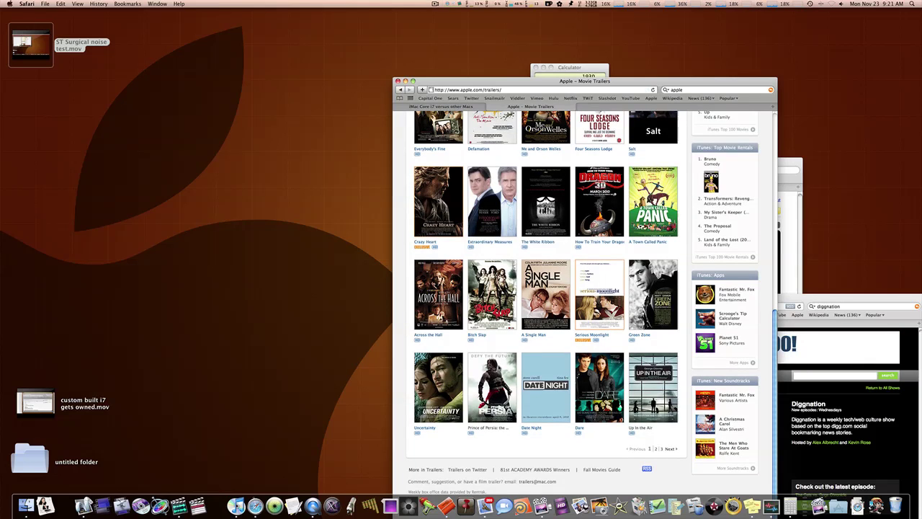
{"action": "left_click", "coordinate": [497, 382]}
{"action": "left_click_drag", "start_coordinate": [660, 76], "coordinate": [295, 25]}
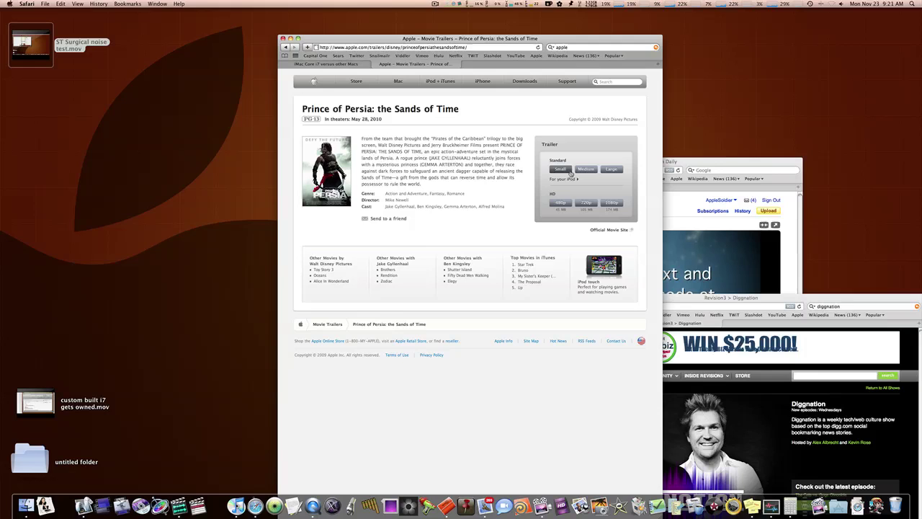
Step: Review the page entries in the Activity window with the Skydive prank entry collapsed, then close the window
{"action": "left_click", "coordinate": [157, 4]}
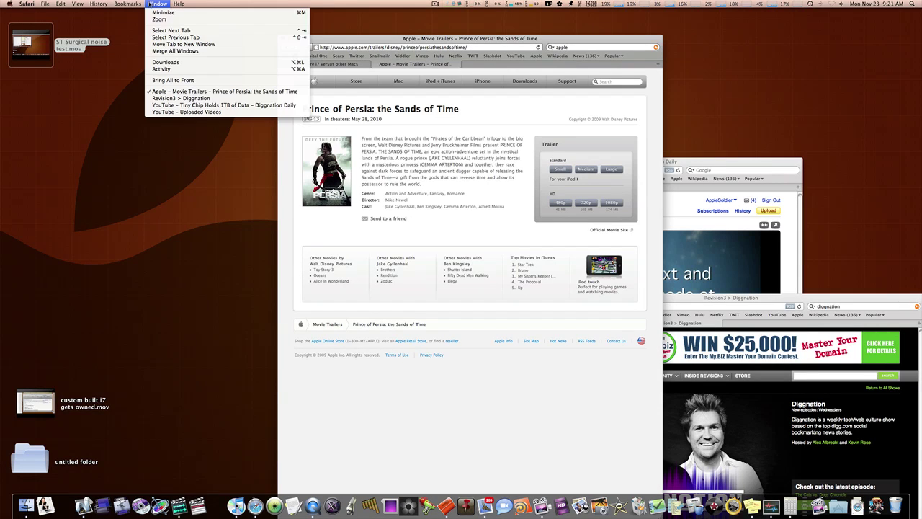
{"action": "left_click", "coordinate": [178, 70]}
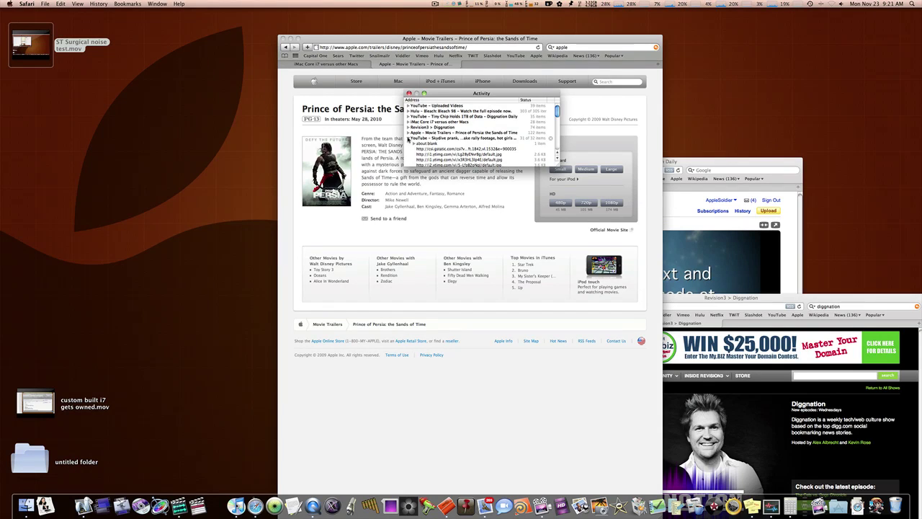
{"action": "left_click", "coordinate": [409, 139]}
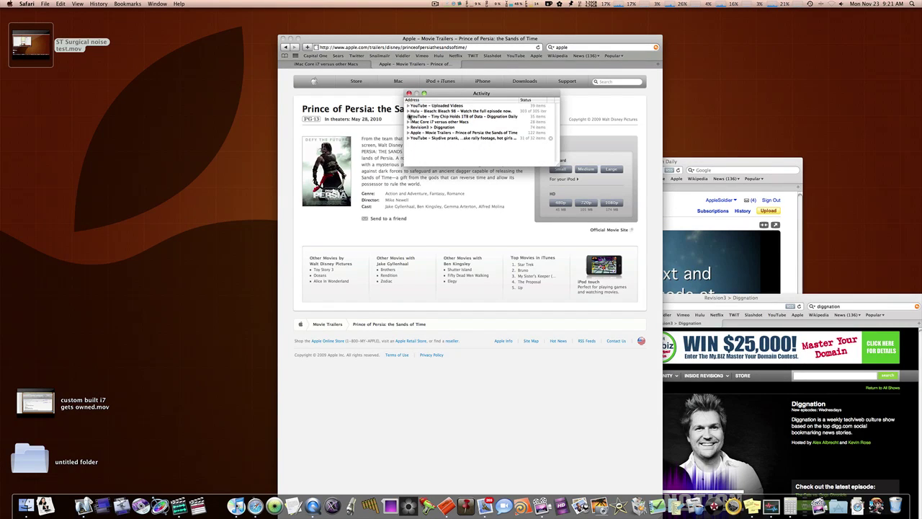
{"action": "left_click", "coordinate": [408, 93]}
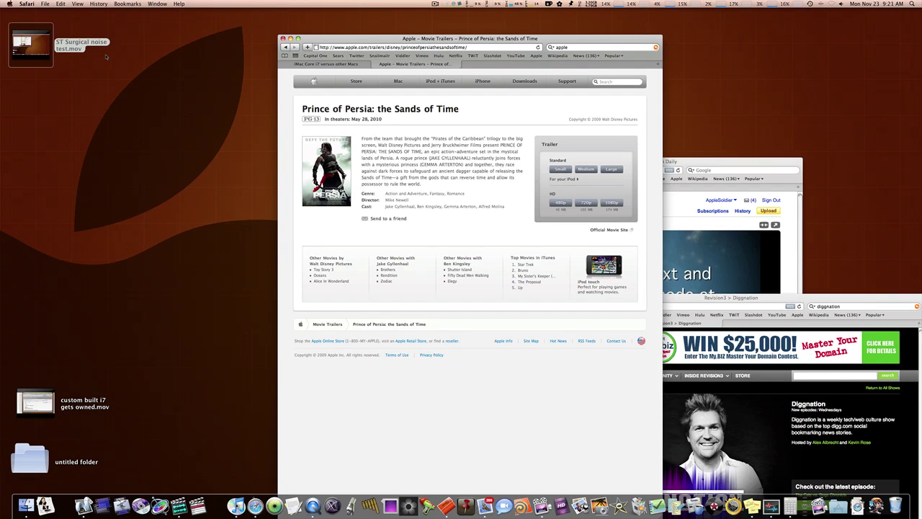
Step: View the HTML source of the Prince of Persia trailer page and look through it from beginning to end
{"action": "left_click", "coordinate": [76, 3]}
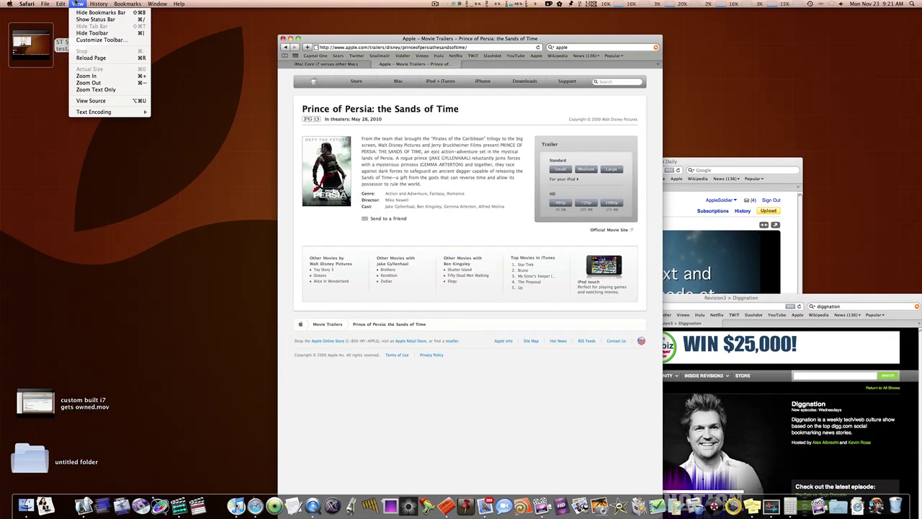
{"action": "left_click", "coordinate": [92, 101]}
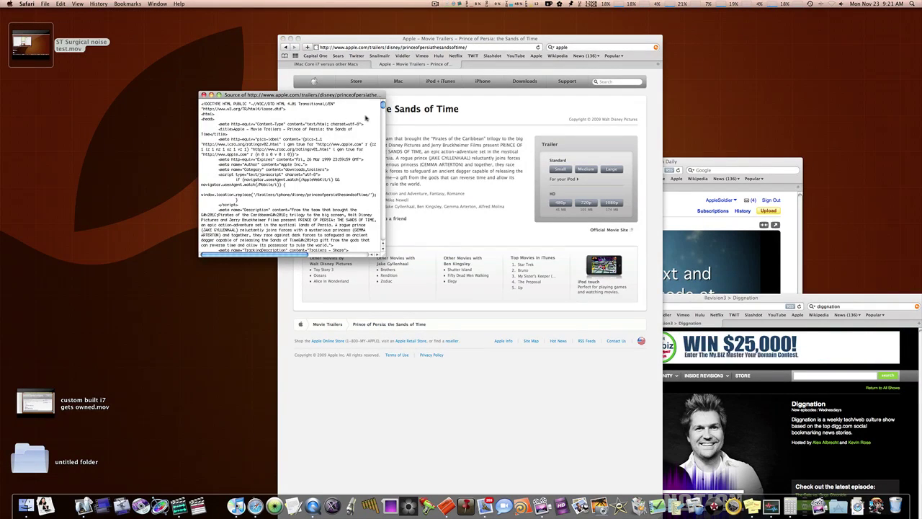
{"action": "scroll", "coordinate": [364, 123], "scroll_direction": "down", "scroll_amount": 3}
{"action": "scroll", "coordinate": [364, 123], "scroll_direction": "down", "scroll_amount": 10}
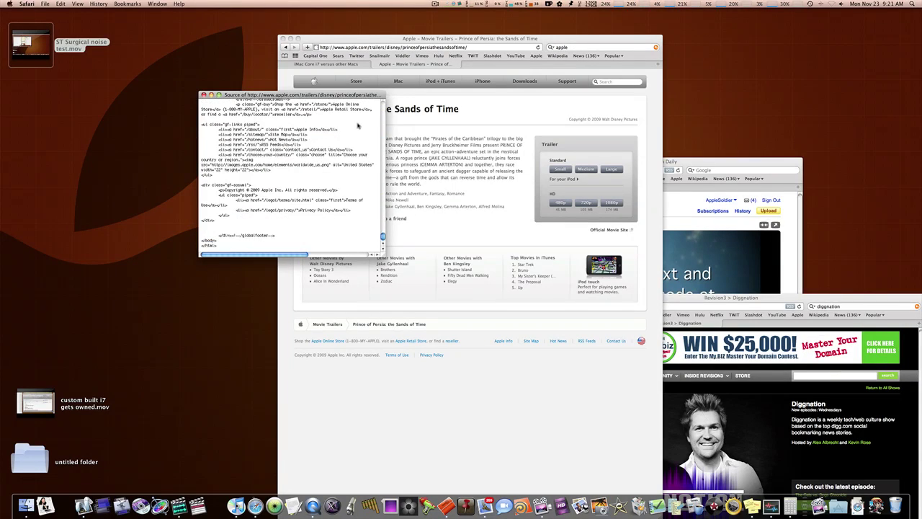
{"action": "scroll", "coordinate": [355, 126], "scroll_direction": "up", "scroll_amount": 15}
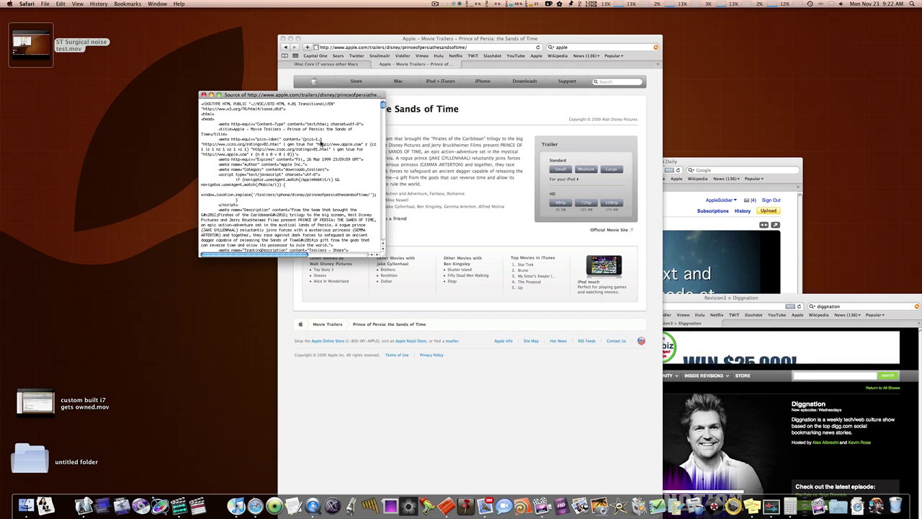
{"action": "left_click", "coordinate": [65, 4]}
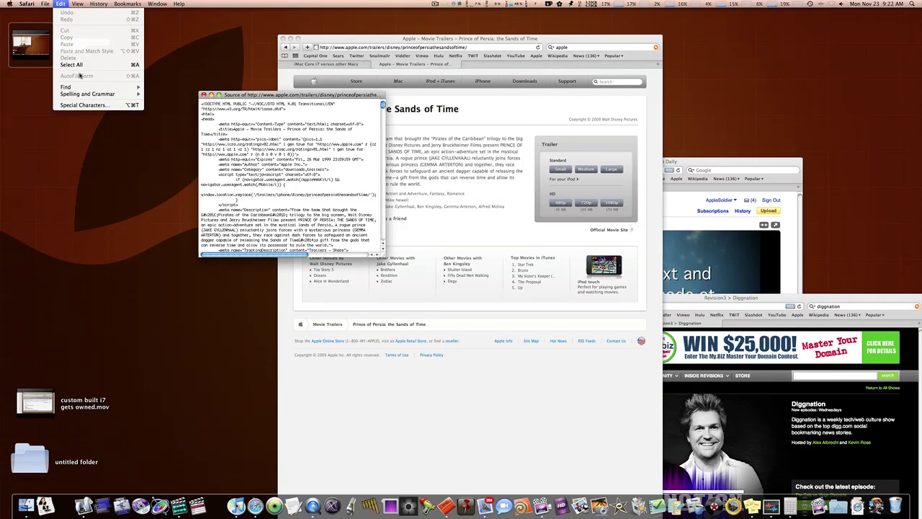
{"action": "mouse_move", "coordinate": [80, 87]}
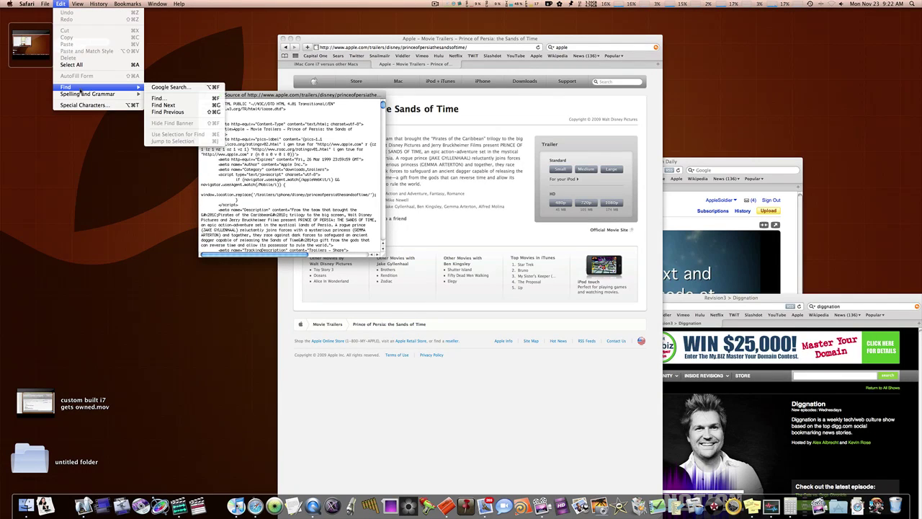
{"action": "left_click", "coordinate": [216, 66]}
{"action": "key", "text": "super+f"}
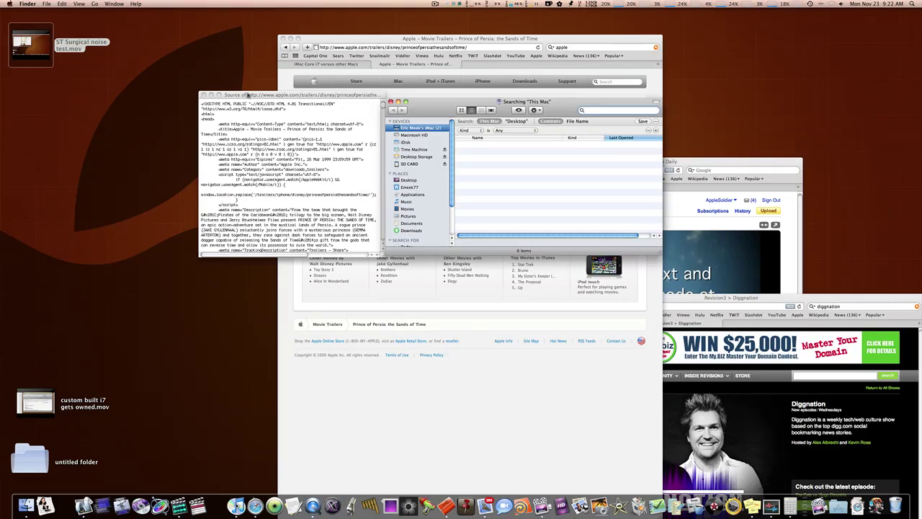
Step: Search the Prince of Persia page source for ".mov"
{"action": "left_click", "coordinate": [362, 94]}
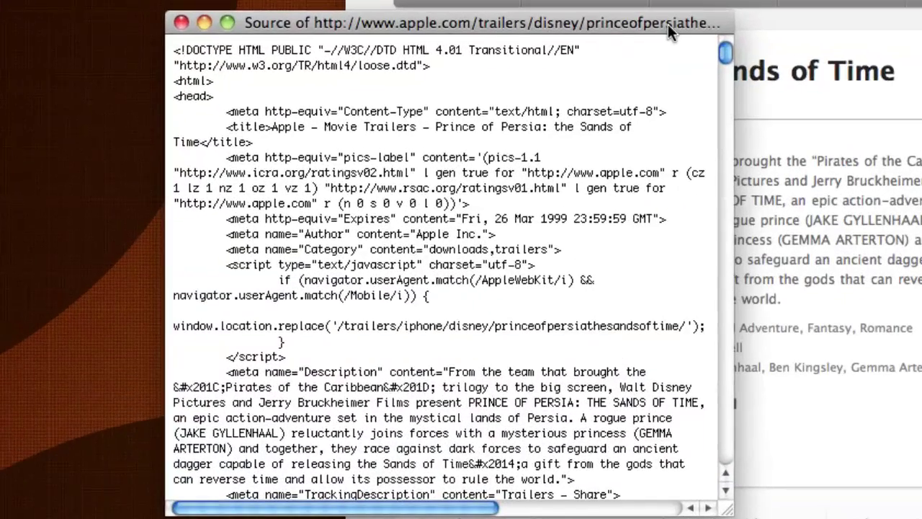
{"action": "key", "text": "super+f"}
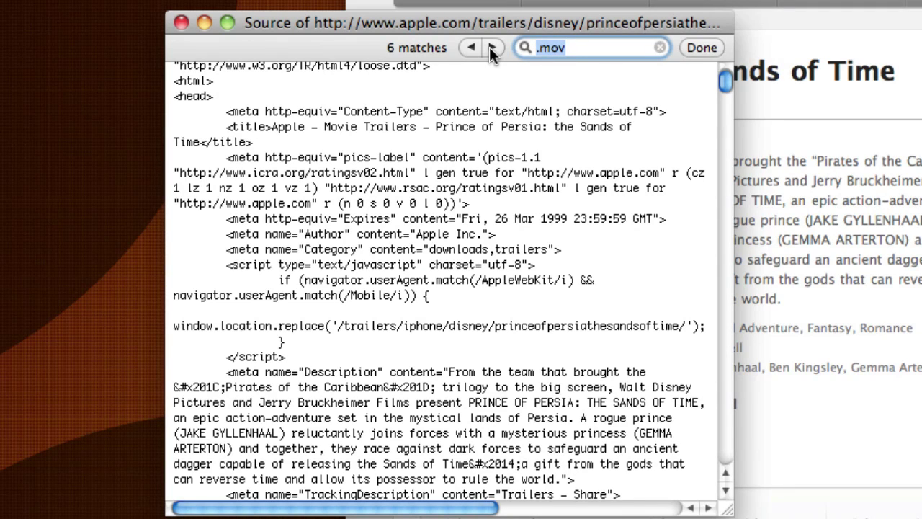
{"action": "type", "text": ".mov"}
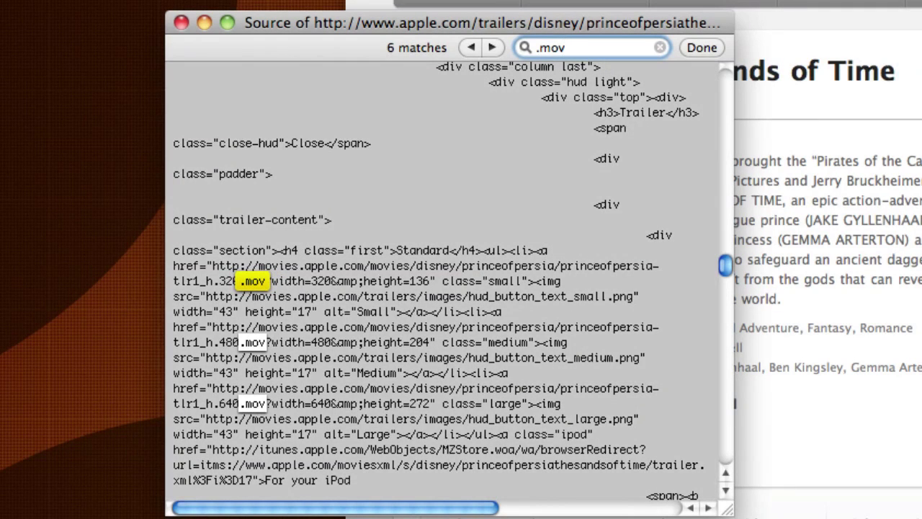
Step: Step back and forth through the ".mov" matches for the standard trailer sizes, ending at the HD trailer links
{"action": "left_click", "coordinate": [491, 48]}
{"action": "left_click", "coordinate": [491, 48]}
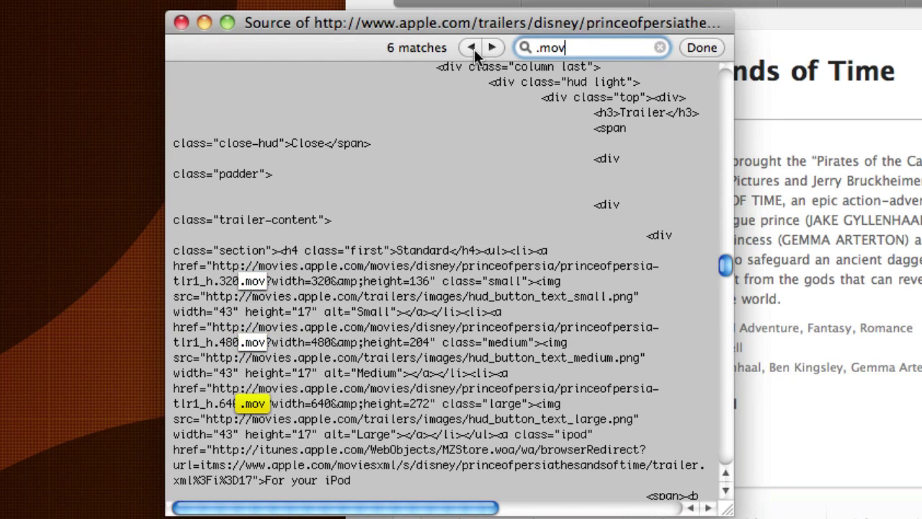
{"action": "left_click", "coordinate": [472, 48]}
{"action": "left_click", "coordinate": [472, 47]}
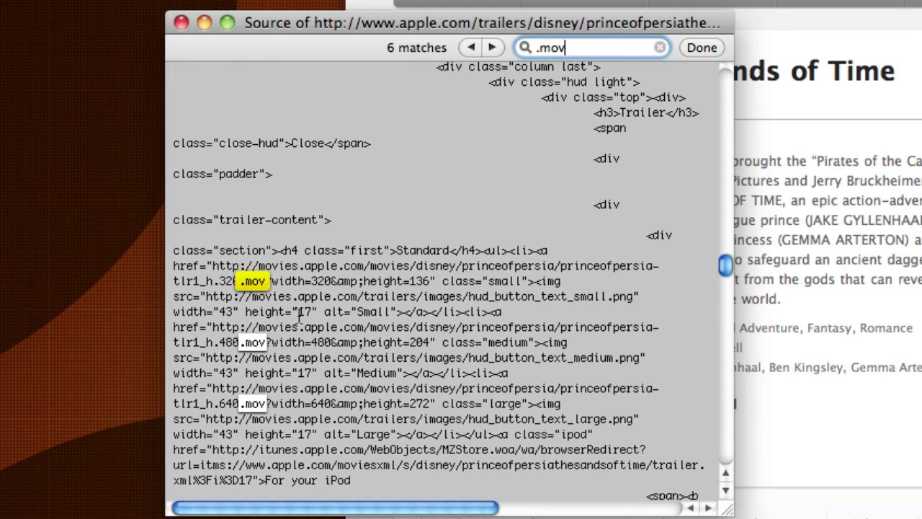
{"action": "left_click", "coordinate": [494, 47]}
{"action": "left_click", "coordinate": [493, 47]}
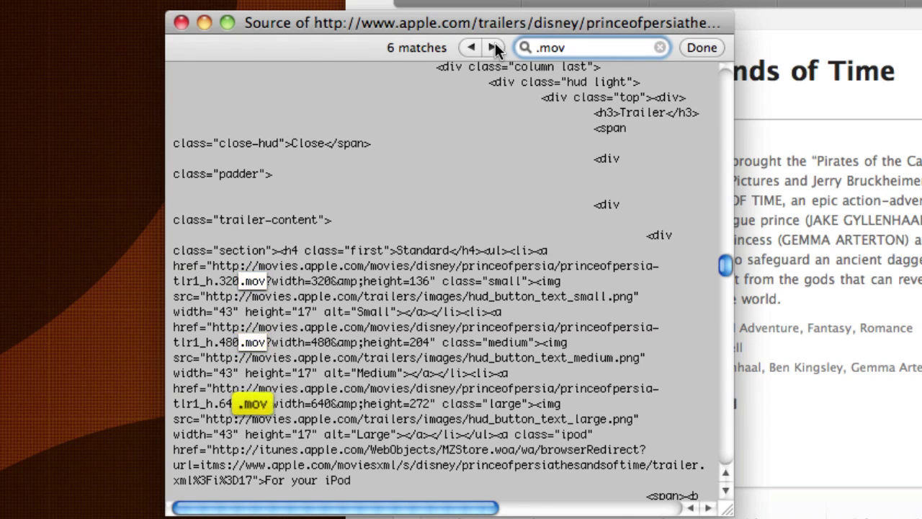
{"action": "left_click", "coordinate": [493, 47]}
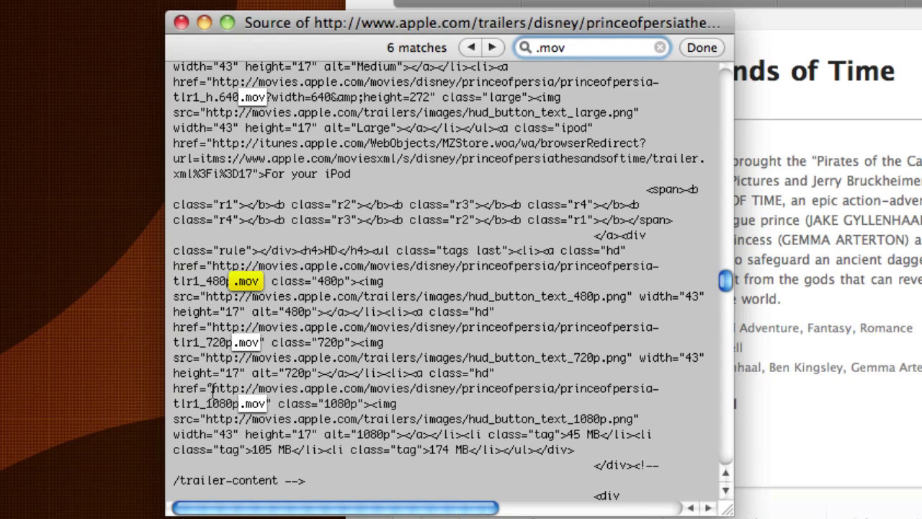
Step: Copy the princeofpersia-tlr1_1080p.mov address from the page source and open it as a movie URL in QuickTime Player
{"action": "left_click_drag", "start_coordinate": [214, 389], "coordinate": [269, 412]}
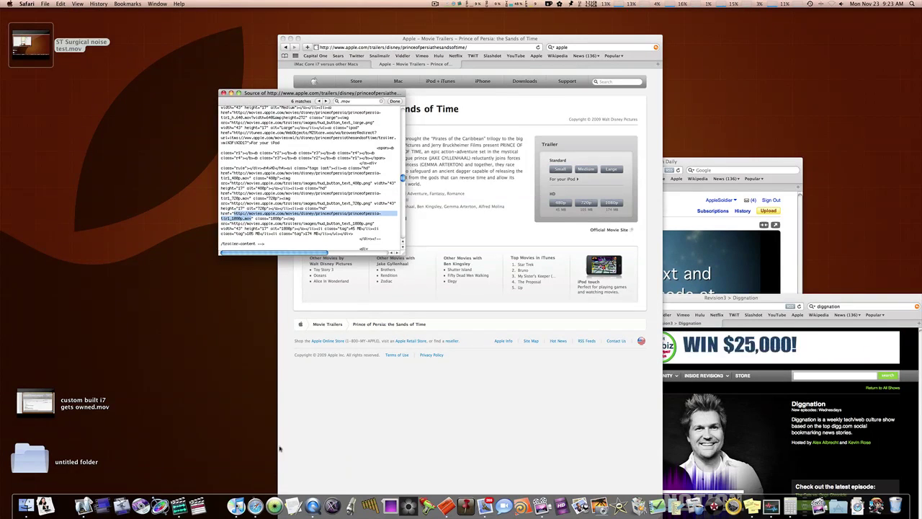
{"action": "left_click", "coordinate": [312, 506]}
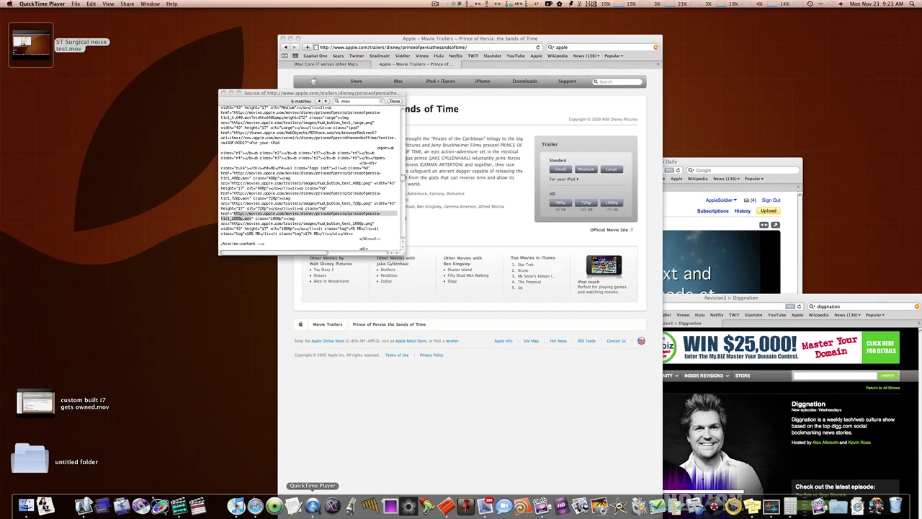
{"action": "left_click", "coordinate": [75, 4]}
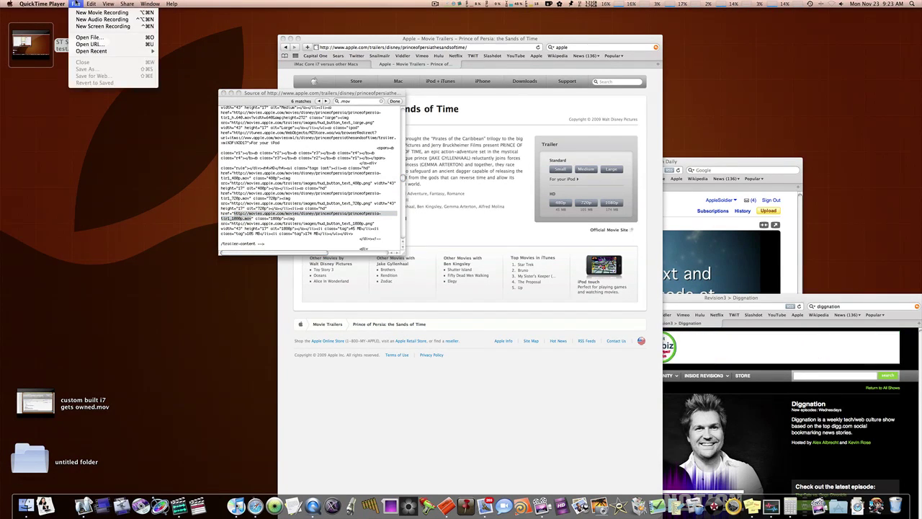
{"action": "left_click", "coordinate": [105, 44]}
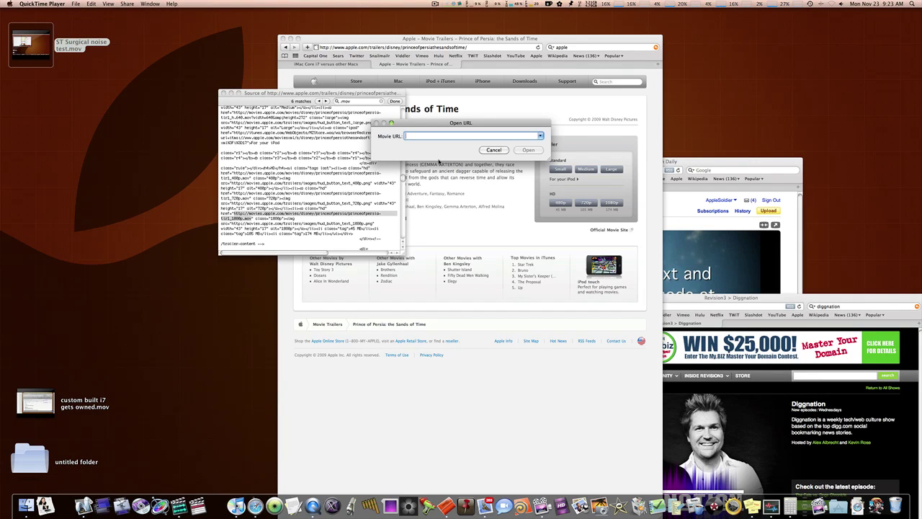
{"action": "key", "text": "super+v"}
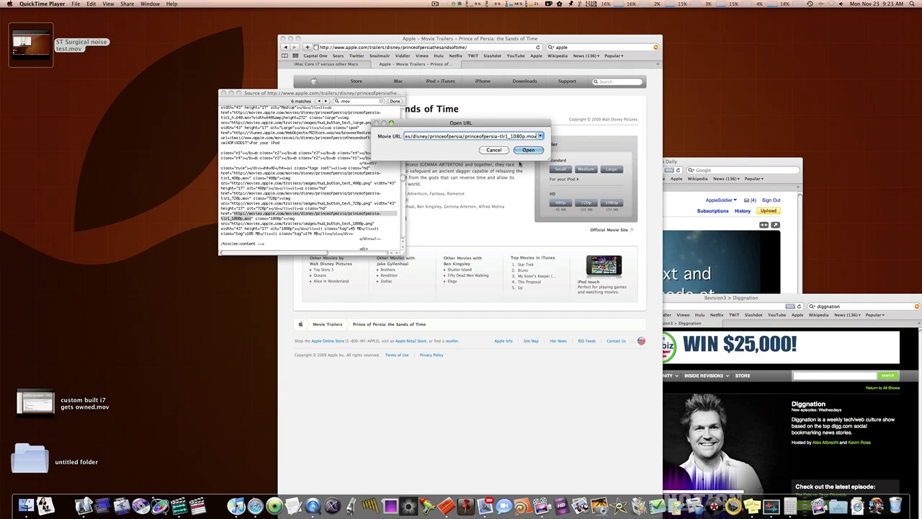
{"action": "left_click", "coordinate": [523, 150]}
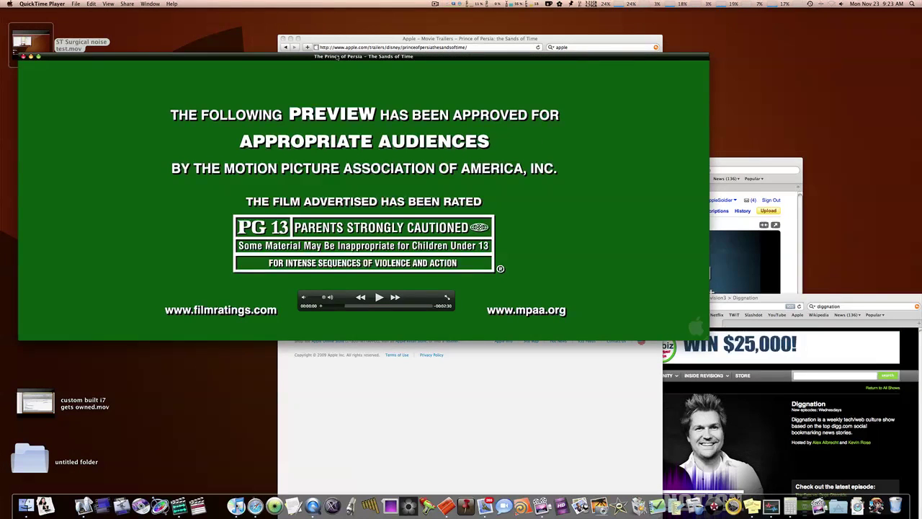
Step: Reposition the trailer window and preview the movie, skipping ahead to 21 seconds and pausing it at 24 seconds
{"action": "left_click_drag", "start_coordinate": [339, 57], "coordinate": [402, 56]}
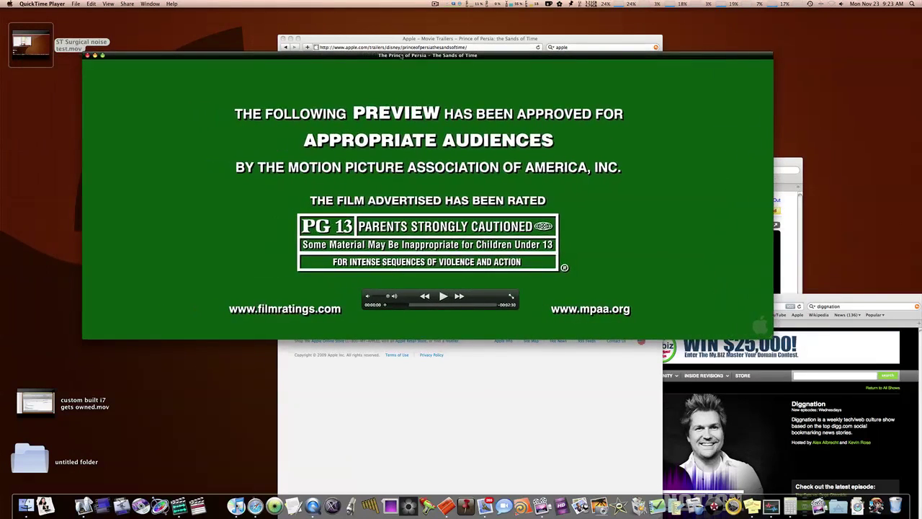
{"action": "left_click", "coordinate": [443, 296]}
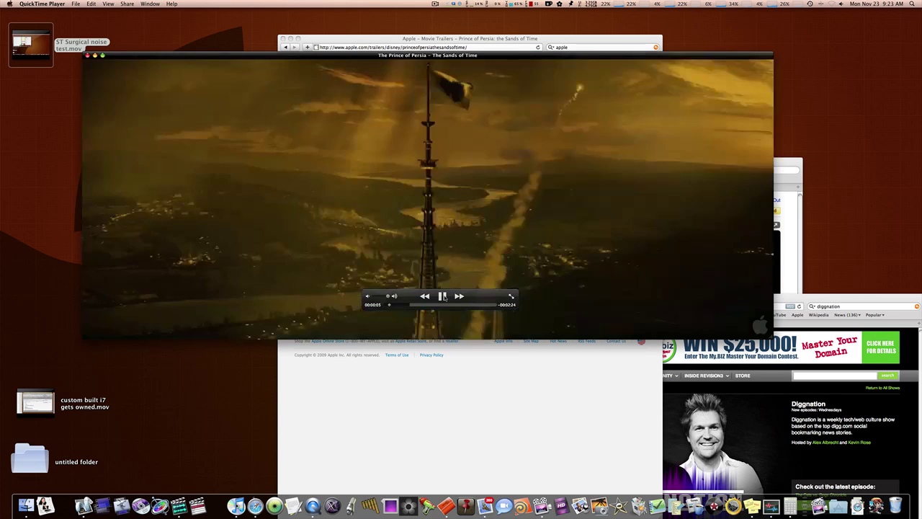
{"action": "left_click", "coordinate": [443, 296]}
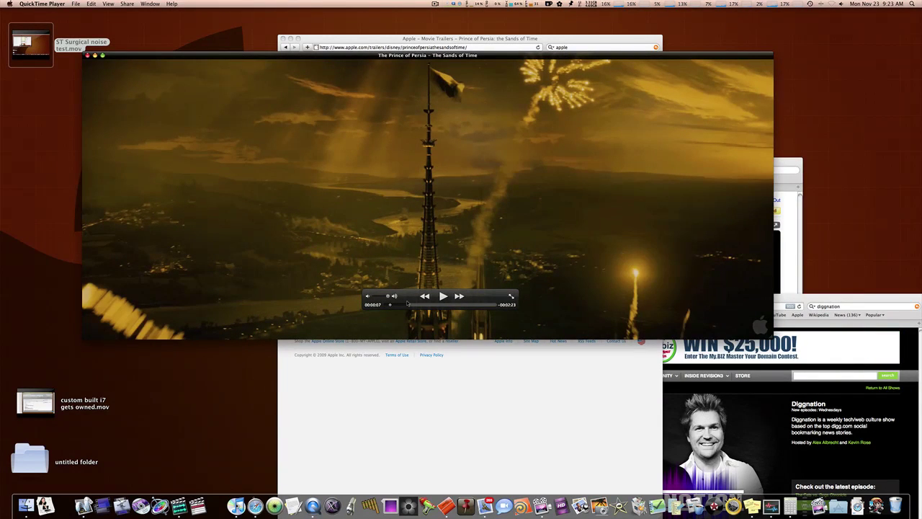
{"action": "left_click", "coordinate": [402, 305]}
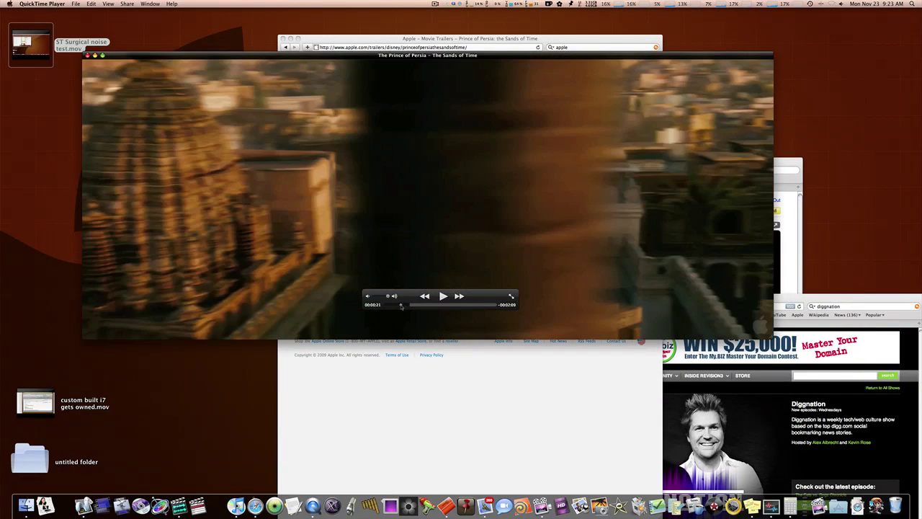
{"action": "left_click", "coordinate": [443, 296]}
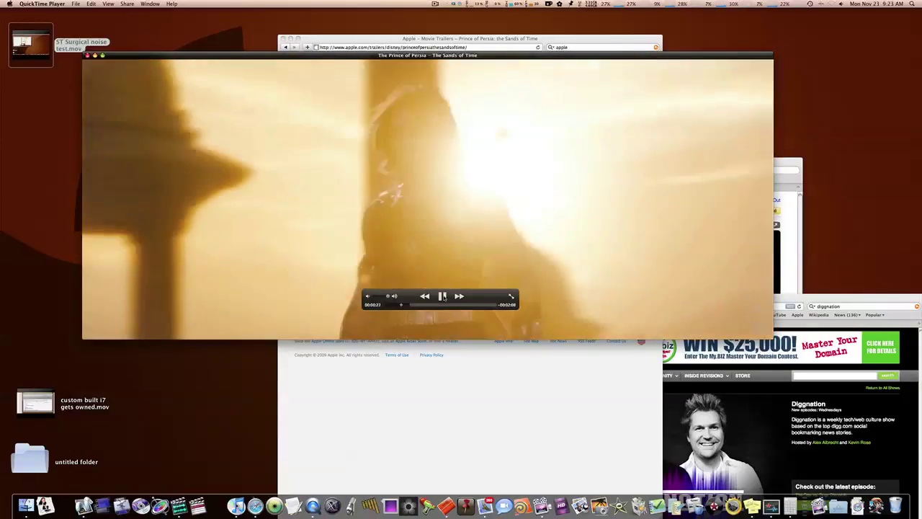
{"action": "left_click", "coordinate": [444, 296]}
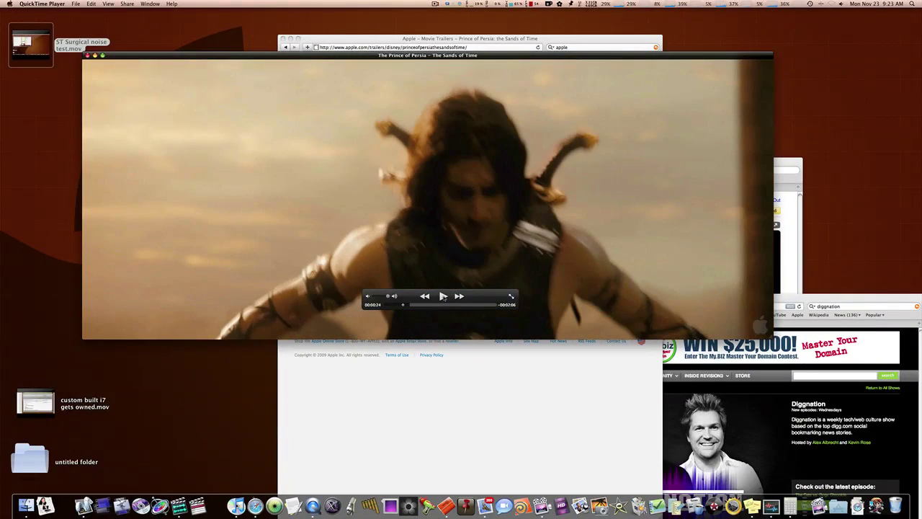
Step: Set up saving the trailer in HD 1080p format to the Desktop, and cancel the save
{"action": "left_click", "coordinate": [76, 4]}
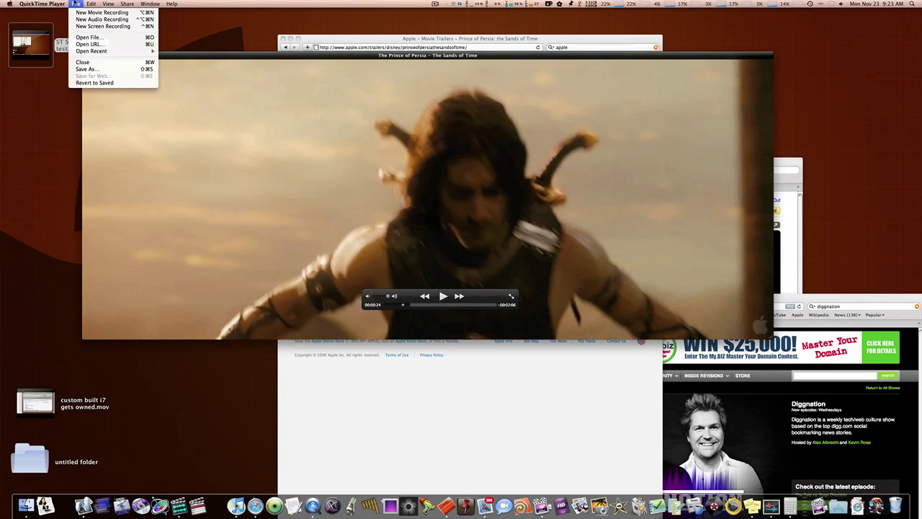
{"action": "left_click", "coordinate": [86, 69]}
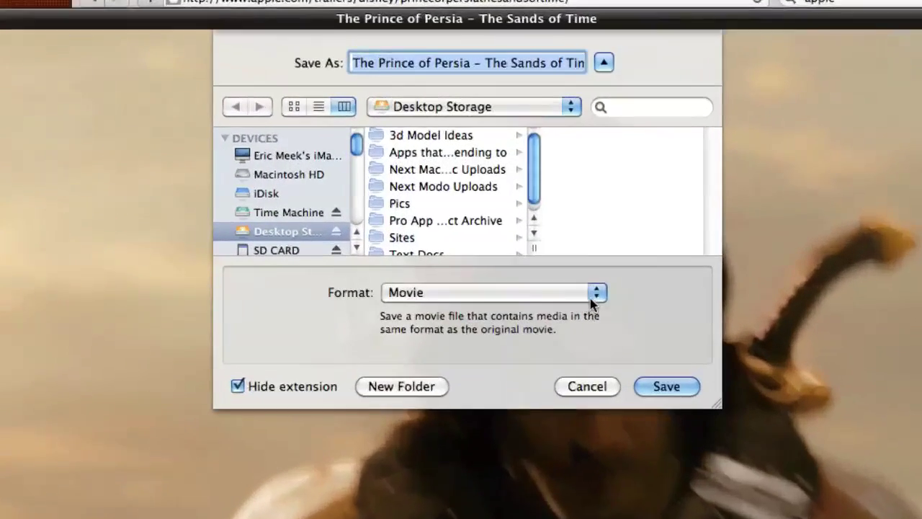
{"action": "left_click", "coordinate": [475, 160]}
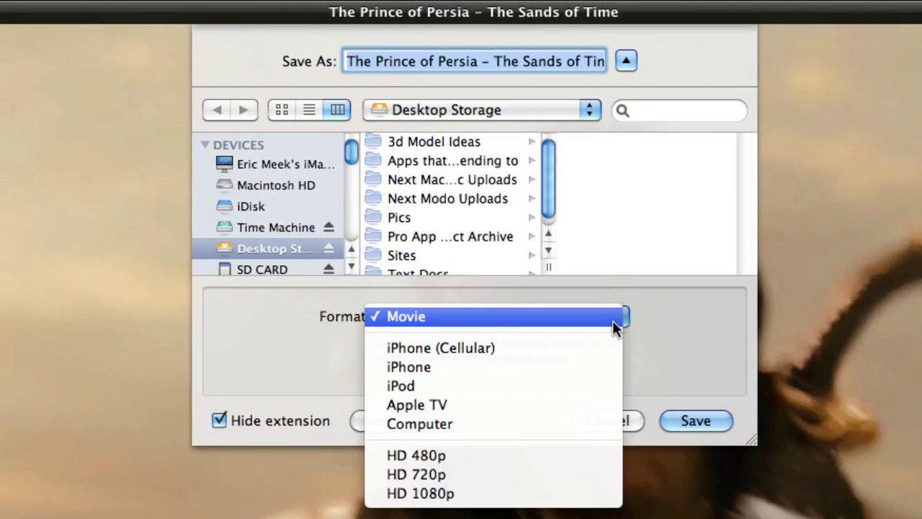
{"action": "left_click", "coordinate": [561, 493]}
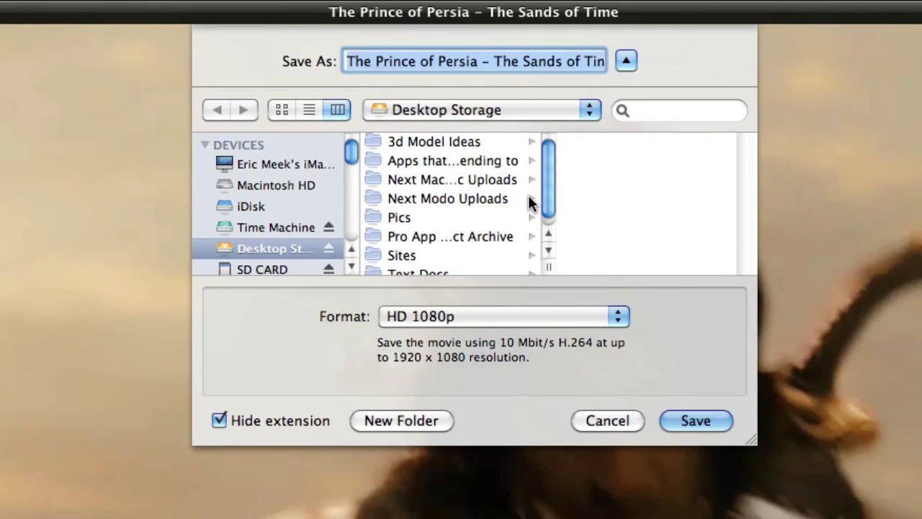
{"action": "scroll", "coordinate": [293, 196], "scroll_direction": "down", "scroll_amount": 5}
{"action": "scroll", "coordinate": [279, 199], "scroll_direction": "up", "scroll_amount": 3}
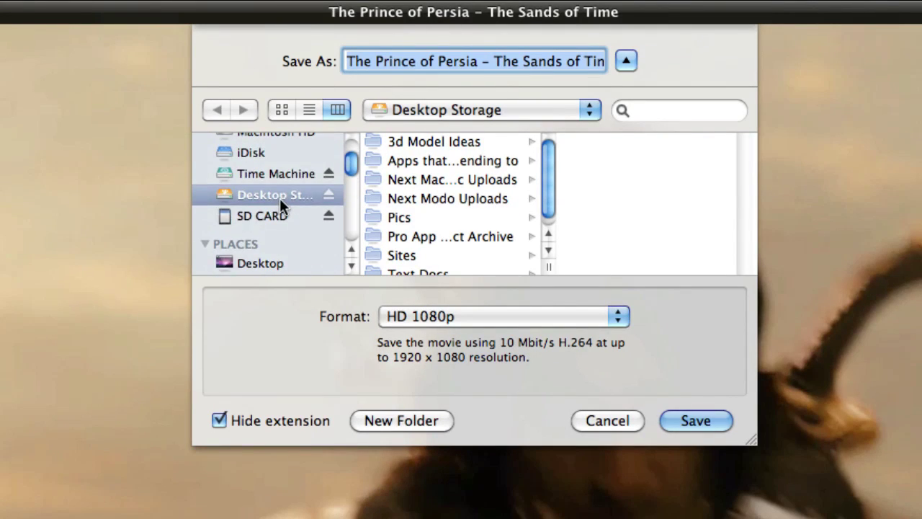
{"action": "scroll", "coordinate": [276, 174], "scroll_direction": "up", "scroll_amount": 2}
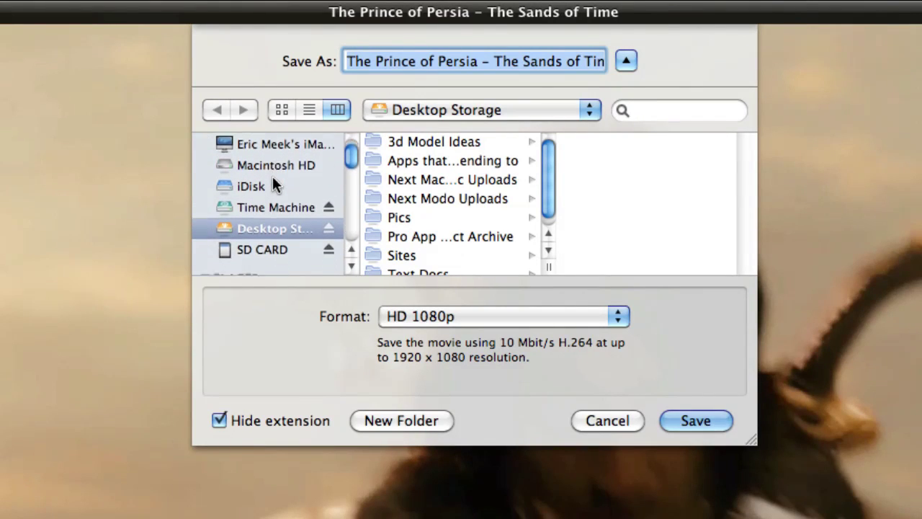
{"action": "scroll", "coordinate": [273, 185], "scroll_direction": "down", "scroll_amount": 5}
{"action": "left_click", "coordinate": [273, 201]}
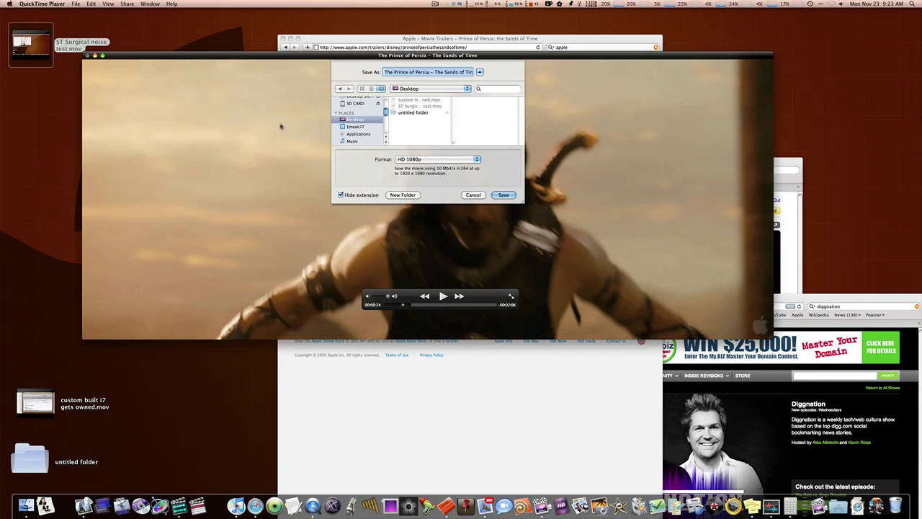
{"action": "left_click", "coordinate": [471, 194]}
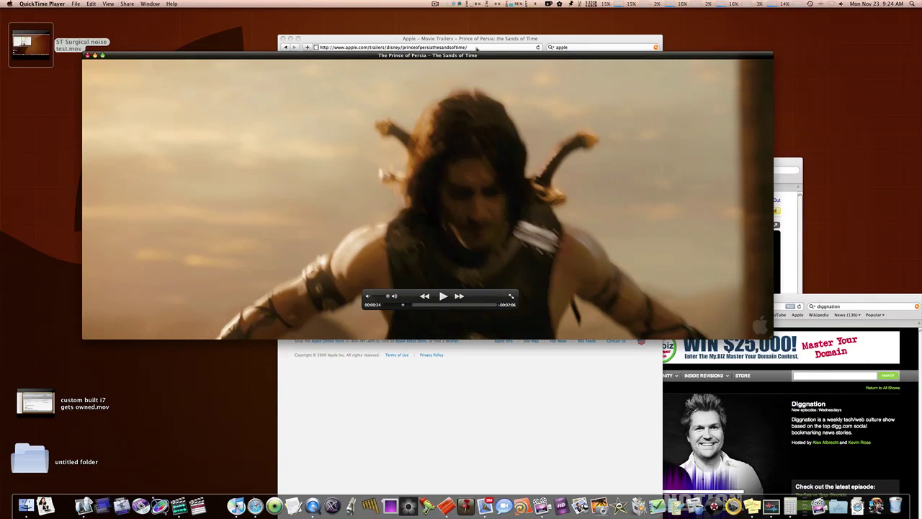
Step: Move the Apple trailer and Revision3 windows closer together, and bring the QuickTime trailer window to the front
{"action": "left_click_drag", "start_coordinate": [476, 41], "coordinate": [463, 142]}
{"action": "left_click_drag", "start_coordinate": [813, 299], "coordinate": [646, 193]}
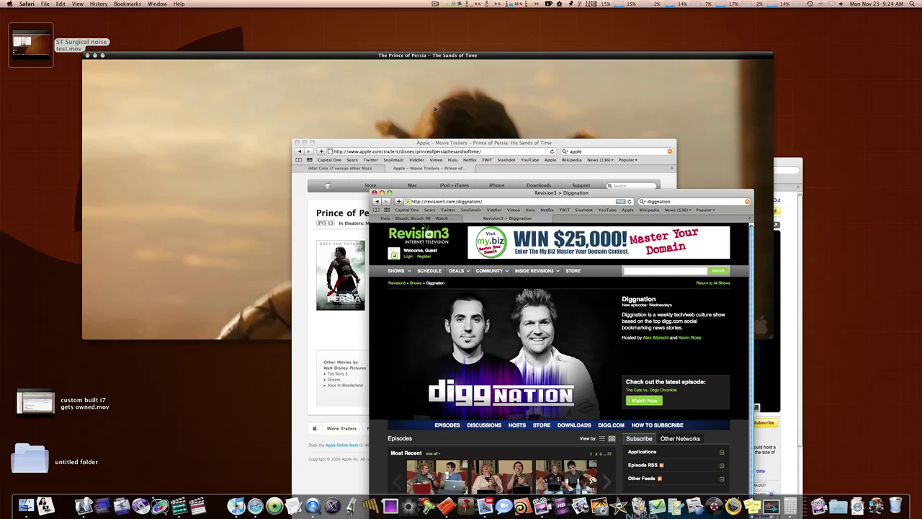
{"action": "left_click", "coordinate": [421, 55]}
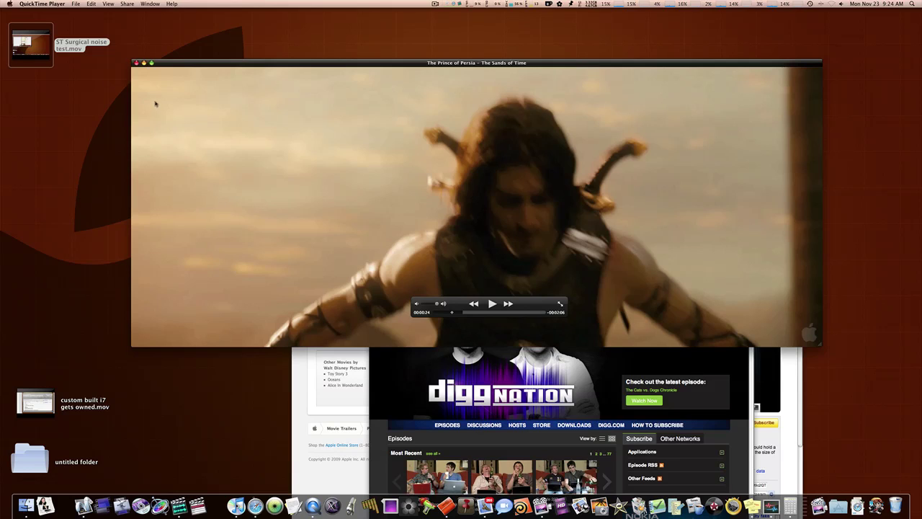
{"action": "left_click", "coordinate": [75, 4]}
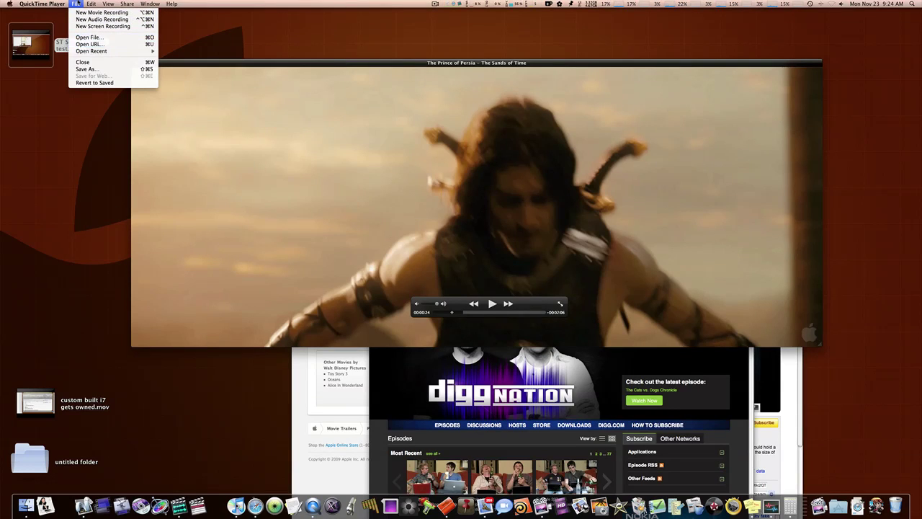
{"action": "left_click", "coordinate": [75, 3]}
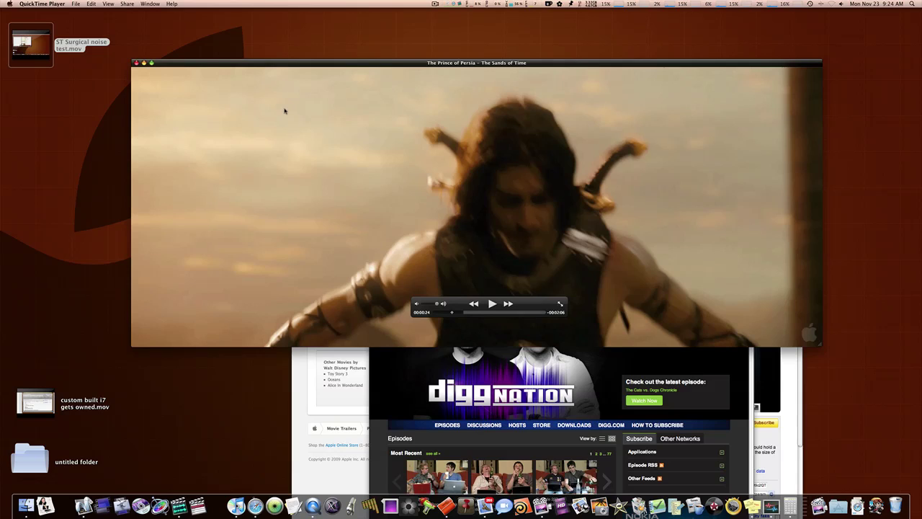